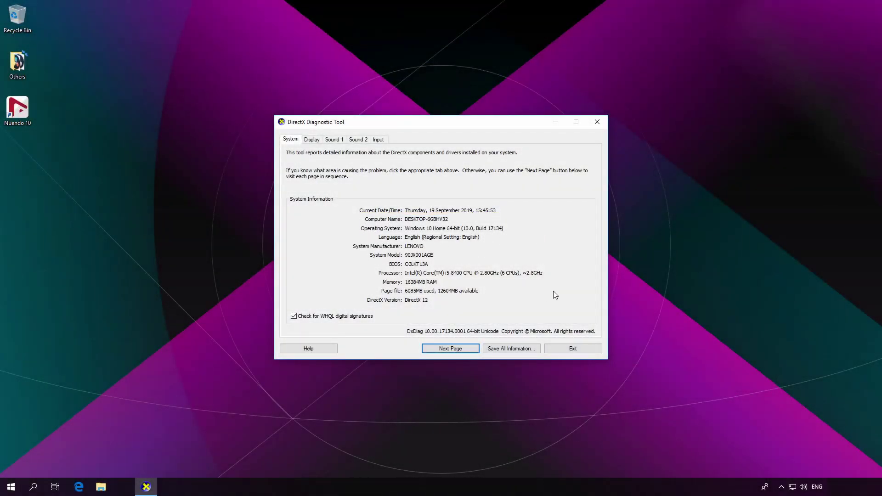
# - Check the graphics card and driver on the Display tab, then exit DirectX Diagnostic Tool
pyautogui.click(313, 140)
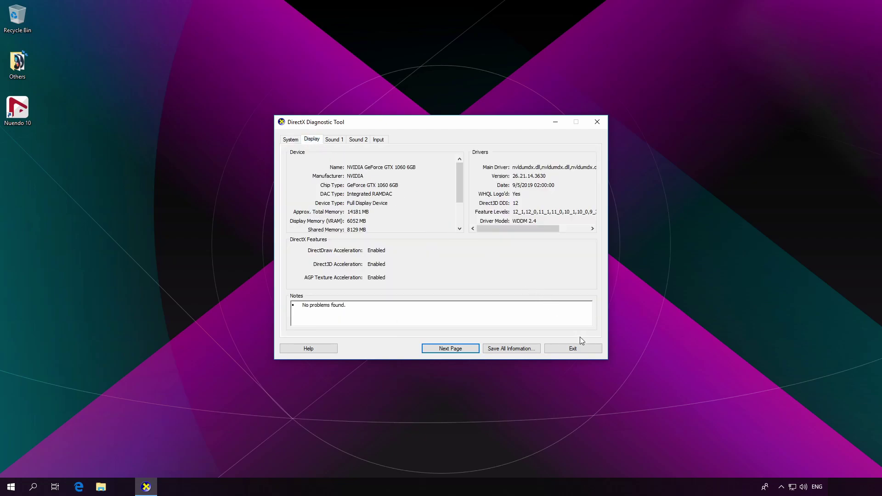
pyautogui.click(583, 348)
pyautogui.click(78, 486)
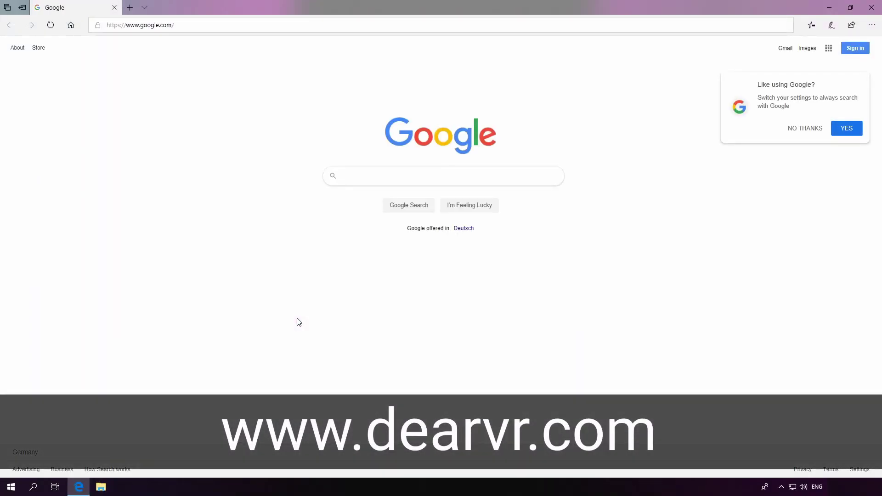
pyautogui.click(197, 27)
pyautogui.write('www.dear')
pyautogui.press('Return')
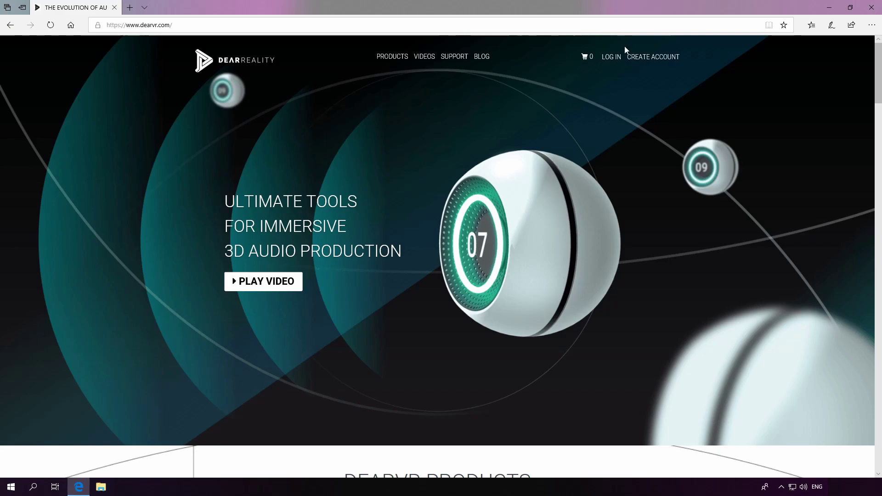
# - Log in to the Dear Reality account using the saved account e-mail
pyautogui.click(611, 57)
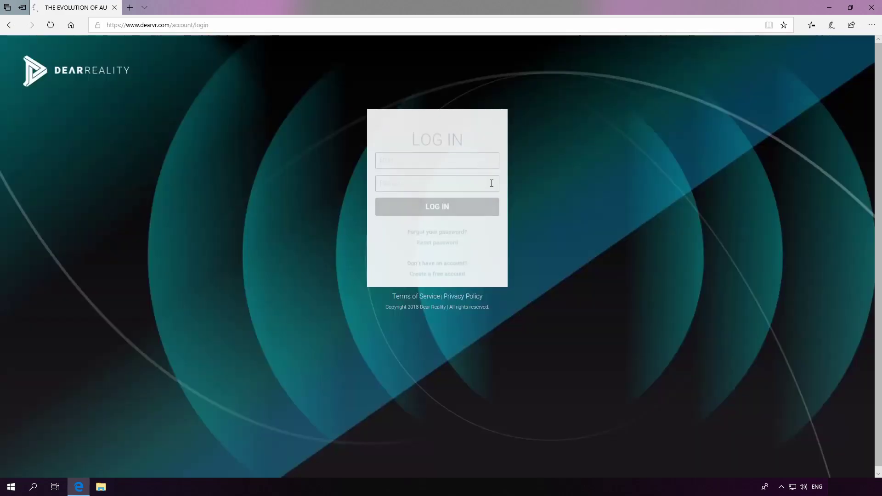
pyautogui.click(478, 153)
pyautogui.write('sales')
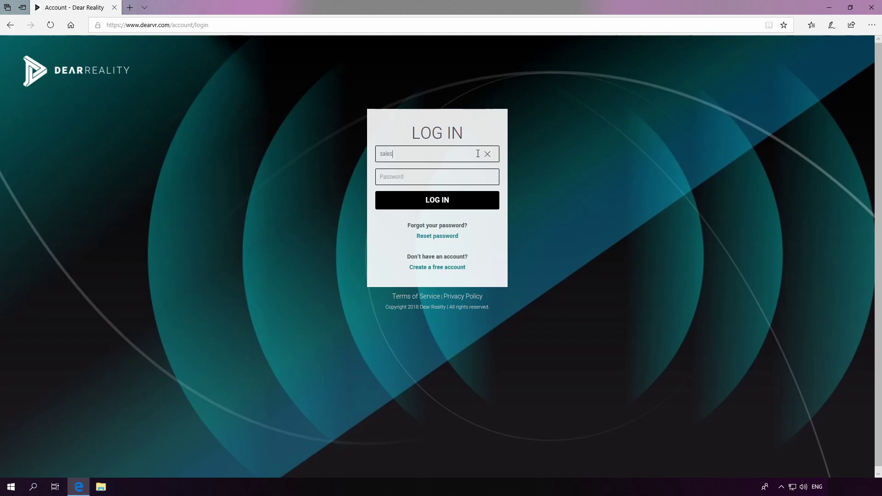
pyautogui.press('Return')
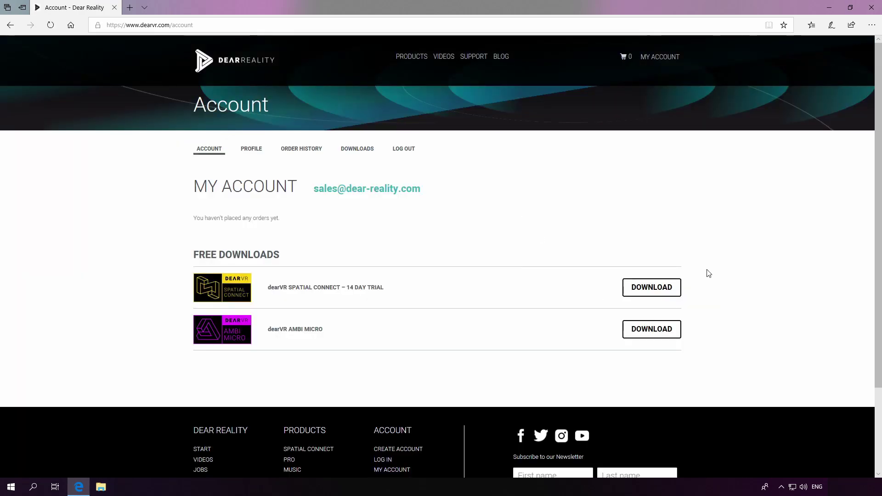
# - Download and save the Spatial Connect Windows installer
pyautogui.click(664, 289)
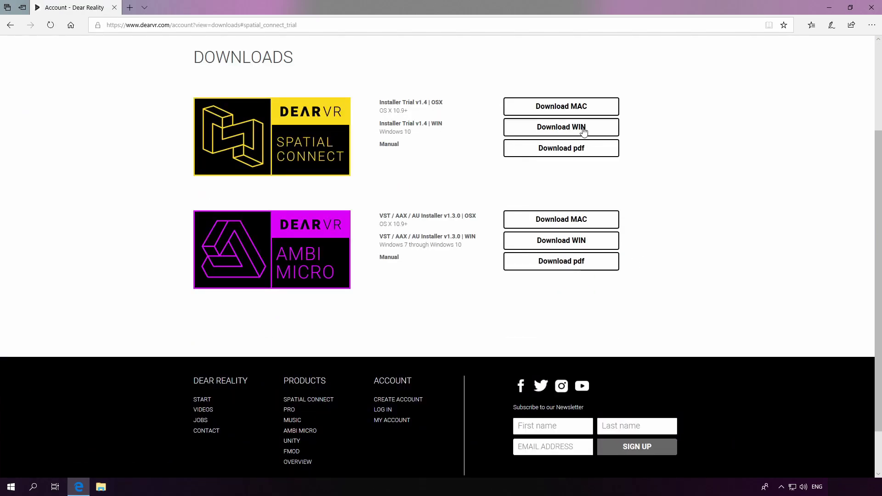
pyautogui.click(581, 126)
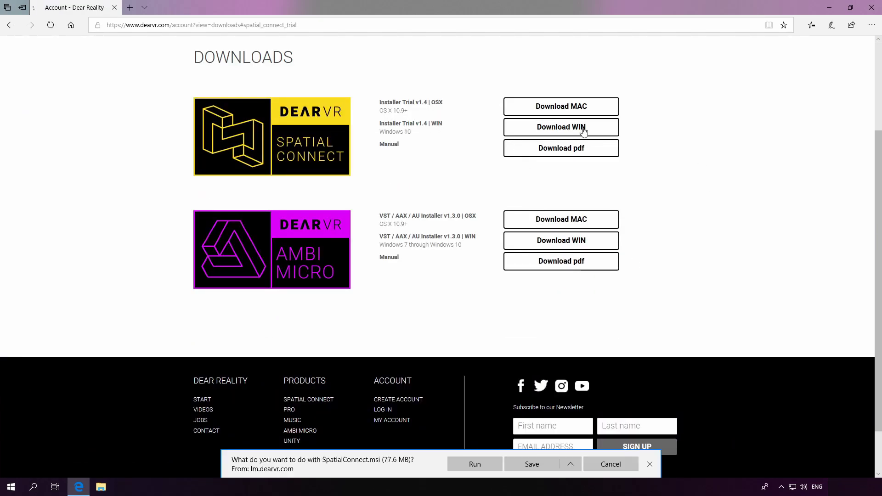
pyautogui.click(524, 464)
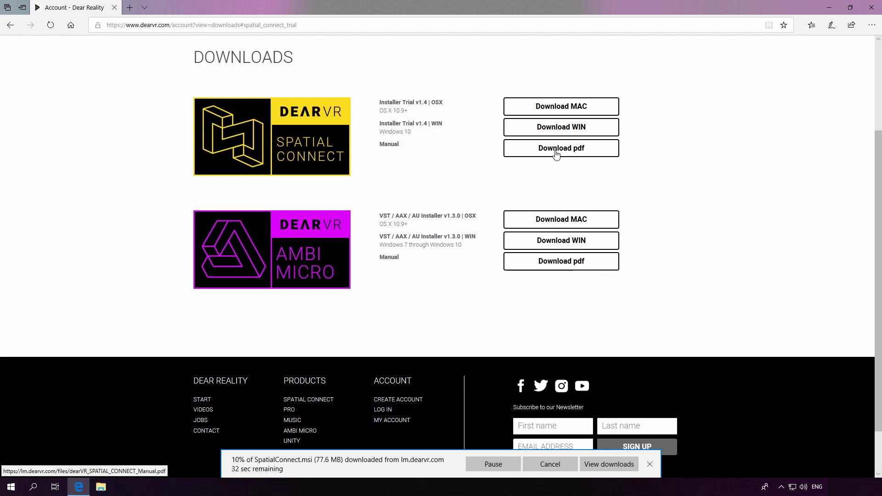
# - Open the Spatial Connect manual PDF and the folder holding SpatialConnect.msi
pyautogui.click(555, 151)
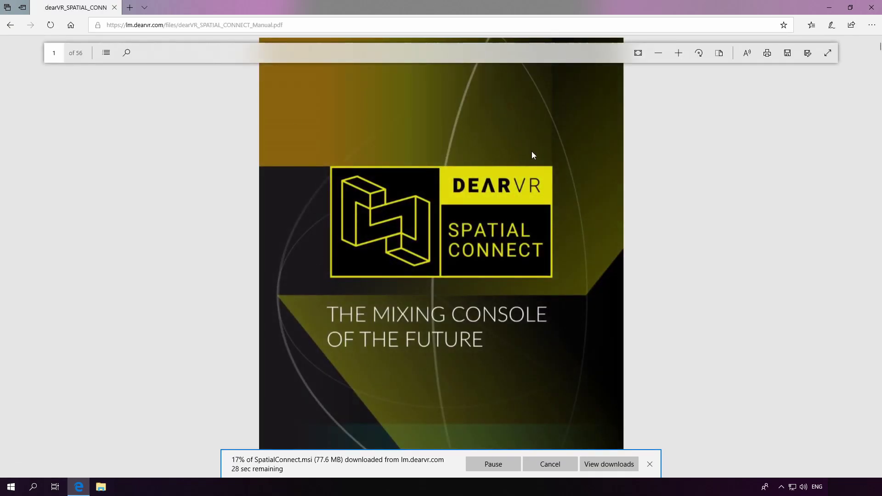
pyautogui.scroll(-10, 442, 155)
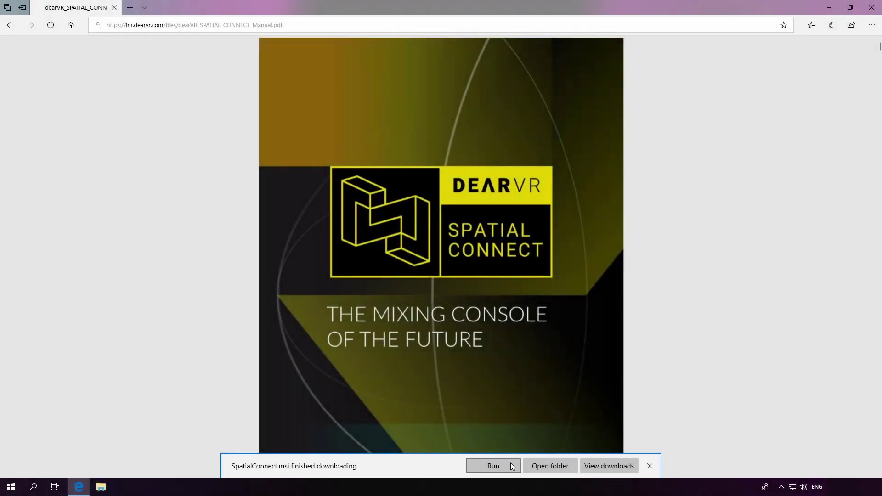
pyautogui.click(543, 468)
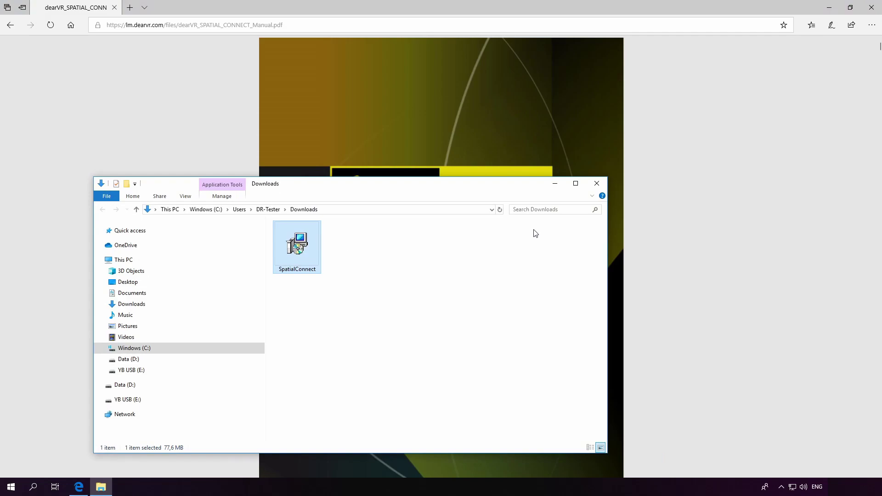
# - Run SpatialConnect.msi and accept the licence agreement to reach Custom Setup
pyautogui.click(573, 182)
pyautogui.doubleClick(205, 70)
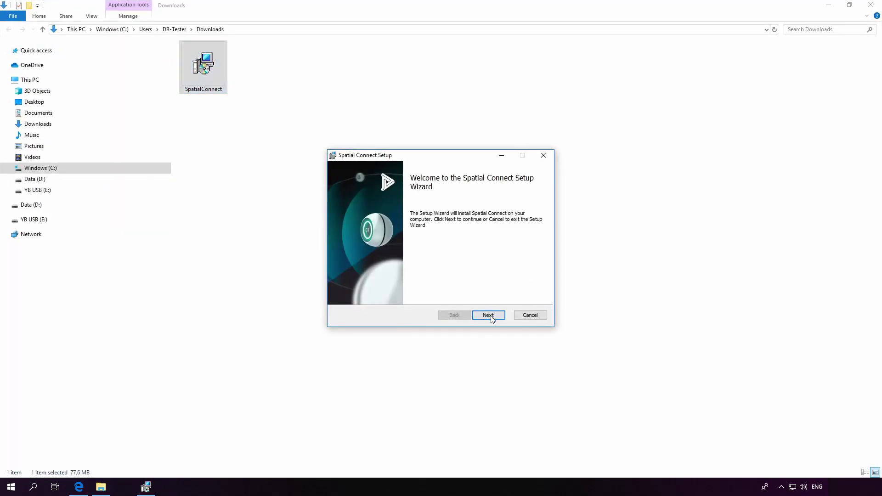
pyautogui.click(488, 315)
pyautogui.click(407, 296)
pyautogui.click(488, 315)
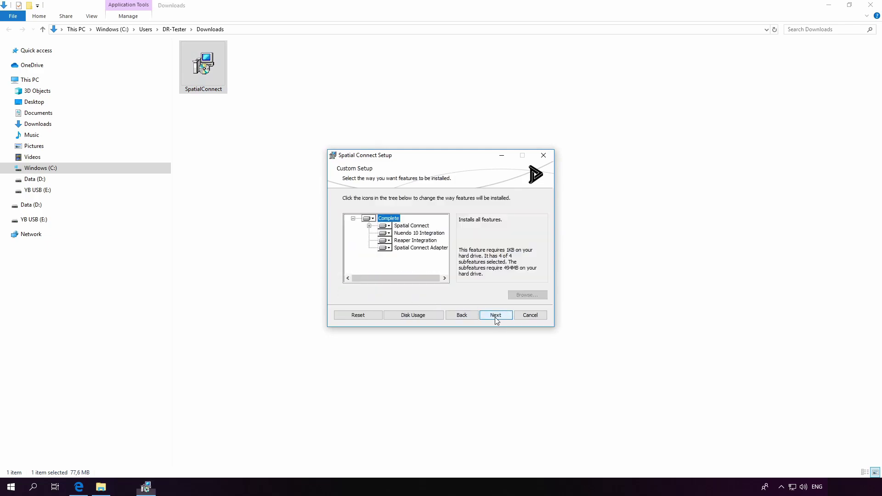
# - Keep Spatial Connect, Nuendo 10, Reaper integration and Adapter all set to install
pyautogui.click(388, 226)
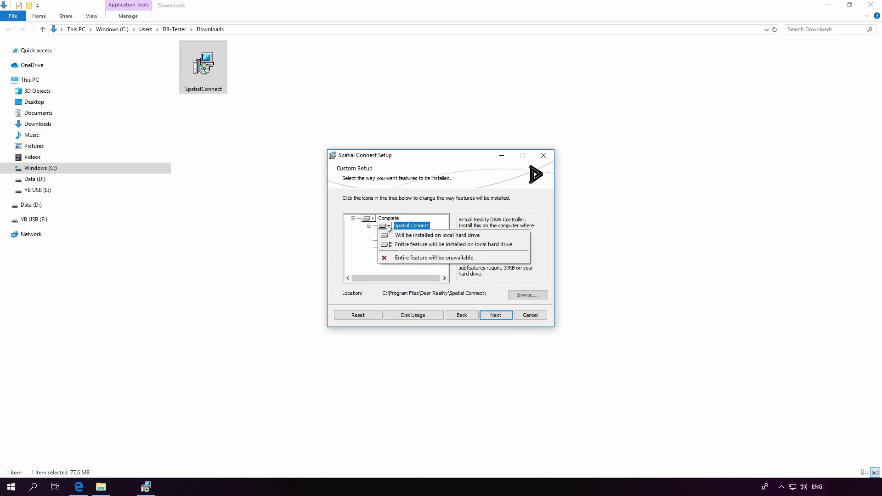
pyautogui.click(390, 227)
pyautogui.click(389, 234)
pyautogui.click(389, 234)
pyautogui.click(388, 242)
pyautogui.click(389, 241)
pyautogui.click(389, 248)
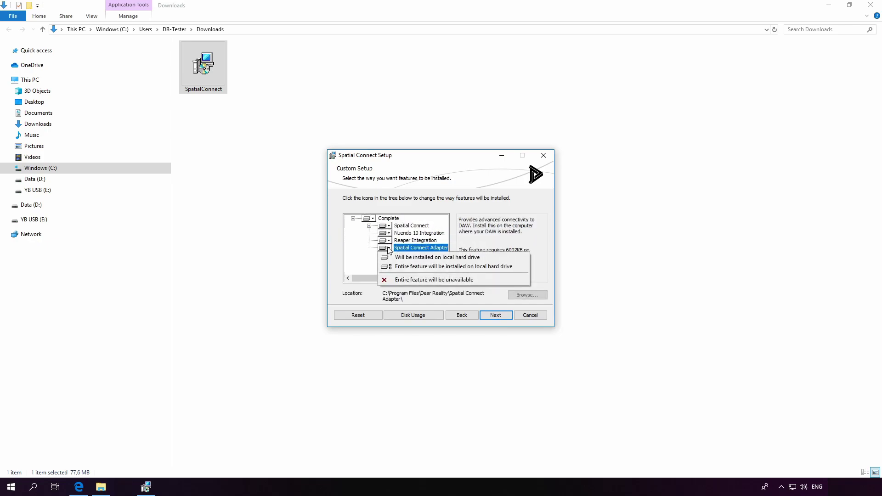
pyautogui.click(389, 248)
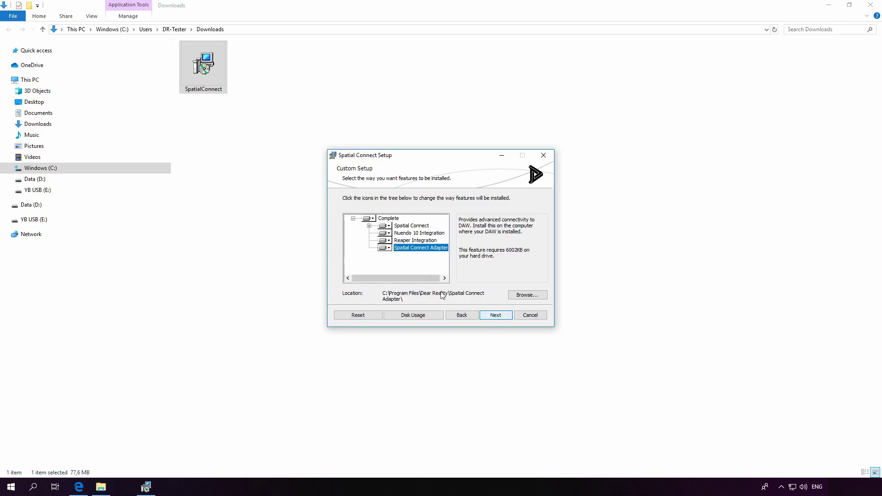
# - Install Spatial Connect, save the manual as dearVR_SPATIAL_CONNECT_Manual.pdf in Documents, and finish
pyautogui.click(492, 319)
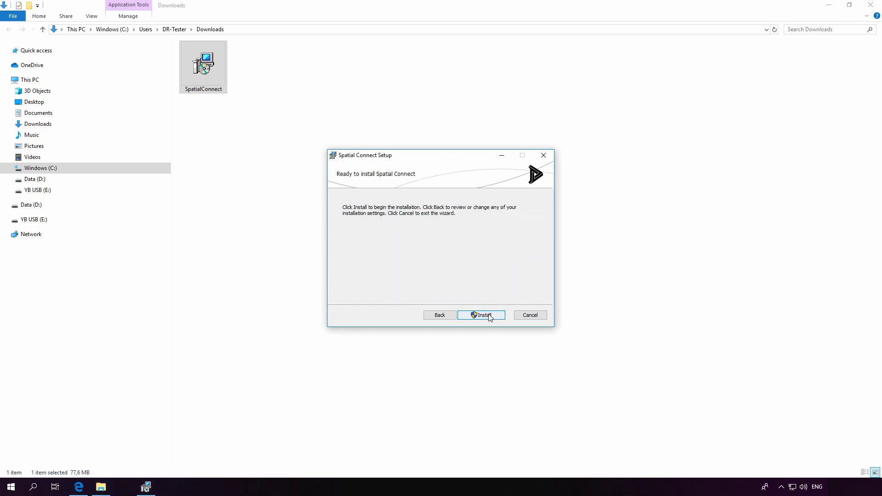
pyautogui.click(488, 317)
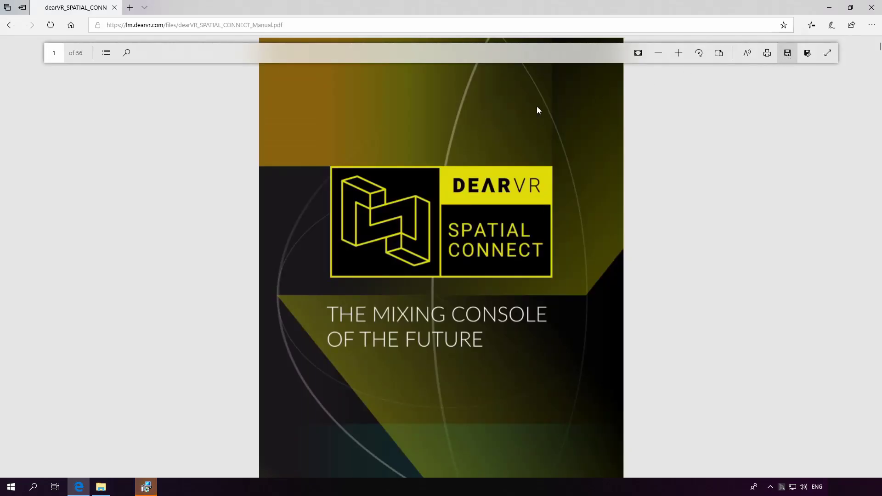
pyautogui.hotkey('ctrl', 's')
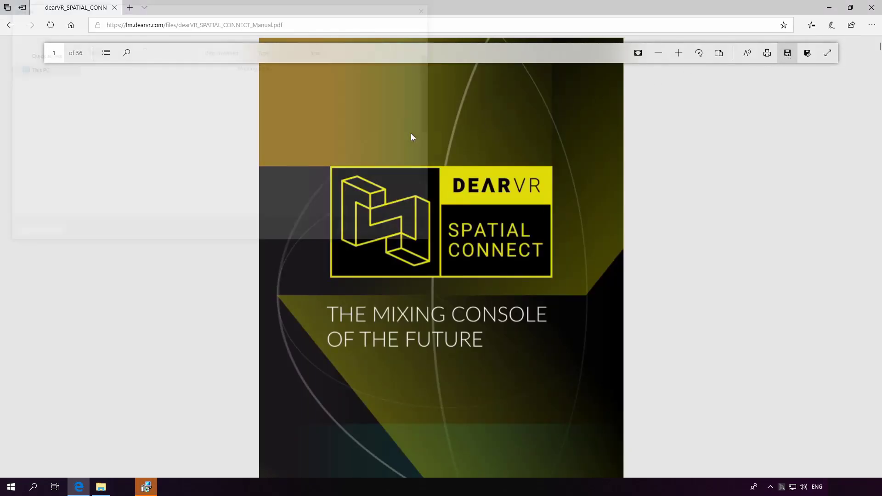
pyautogui.click(364, 233)
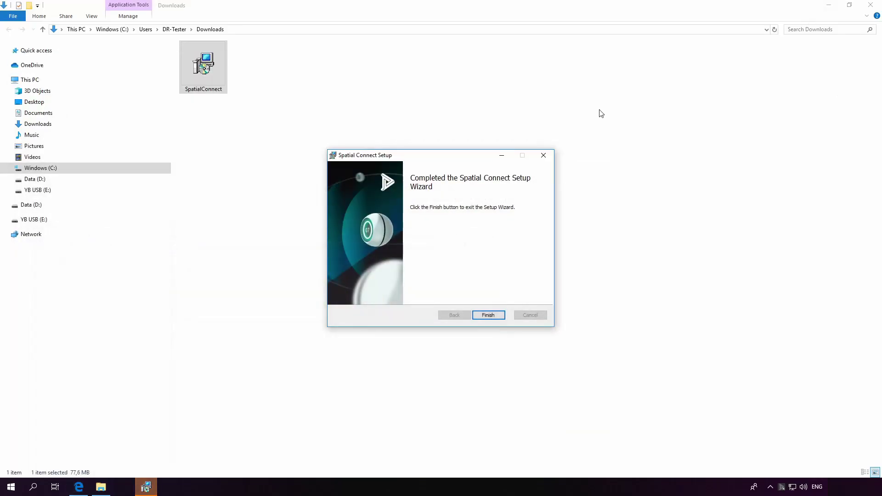
pyautogui.click(488, 315)
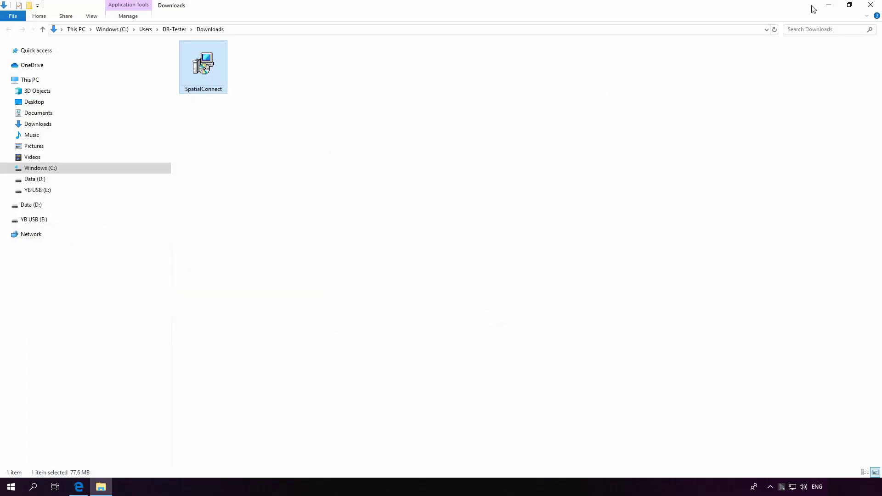
# - Confirm the Rift S under Oculus Devices, then bring Spatial Connect to full screen
pyautogui.click(828, 7)
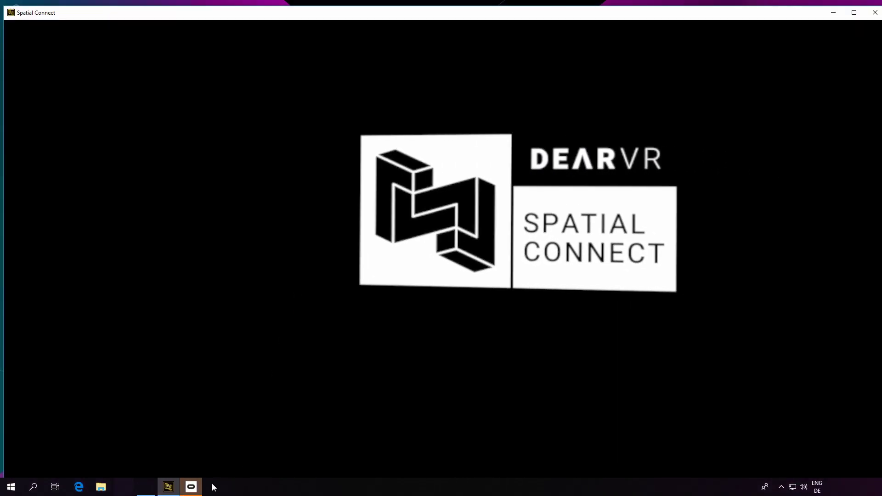
pyautogui.click(191, 486)
pyautogui.click(175, 121)
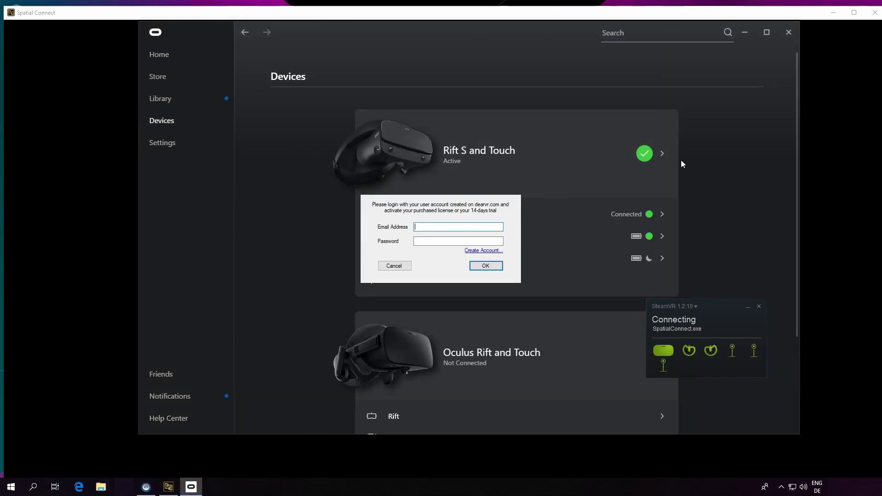
pyautogui.click(745, 32)
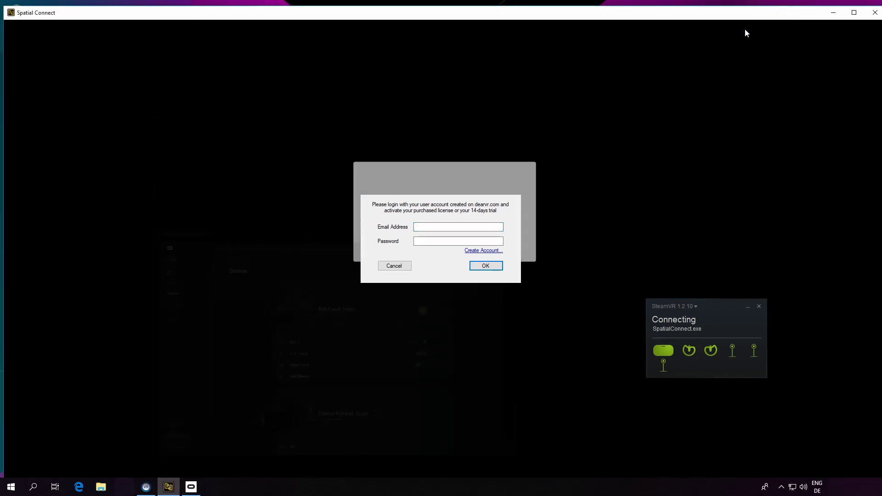
pyautogui.click(854, 13)
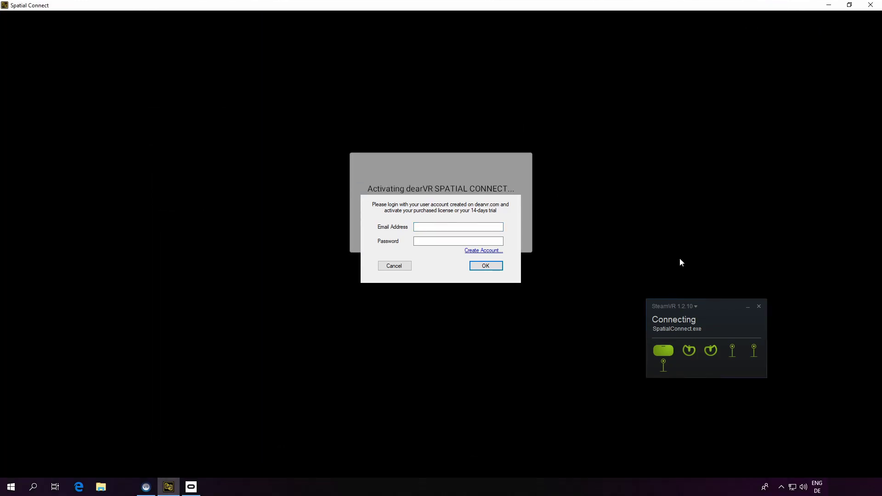
pyautogui.click(748, 305)
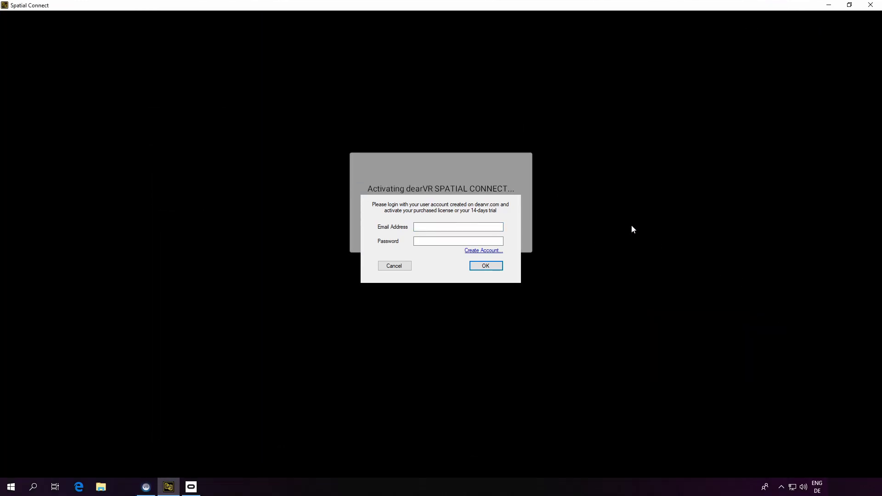
# - Enter the account e-mail and password in the activation login and submit
pyautogui.click(420, 226)
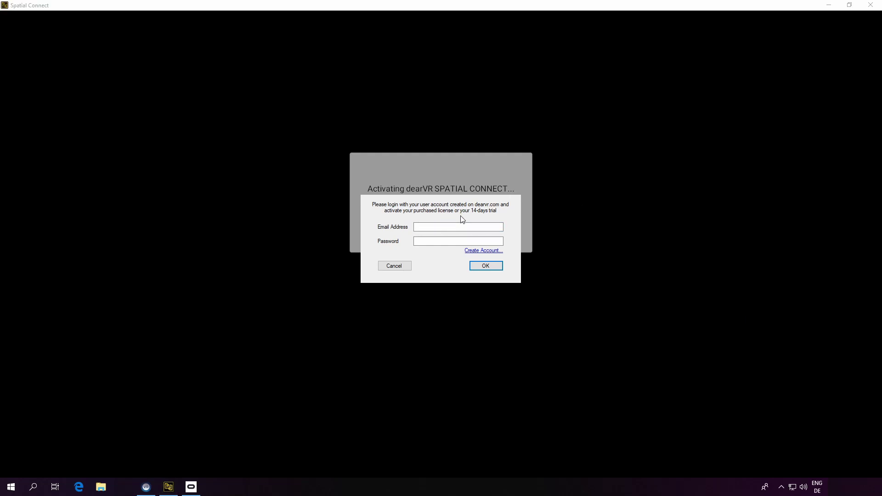
pyautogui.press('Tab')
pyautogui.hotkey('ctrl', 'v')
pyautogui.click(487, 268)
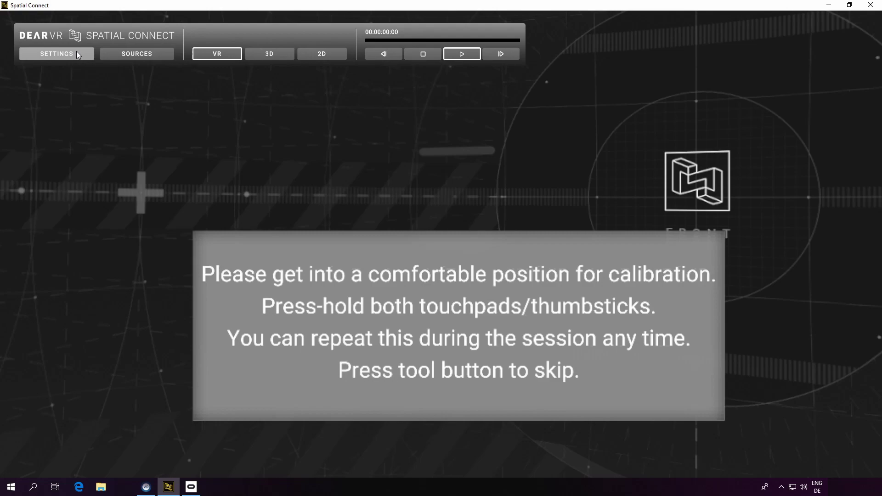
# - Open SETTINGS to view the connection IPs with ports 9000, 8000 and 7001
pyautogui.click(63, 54)
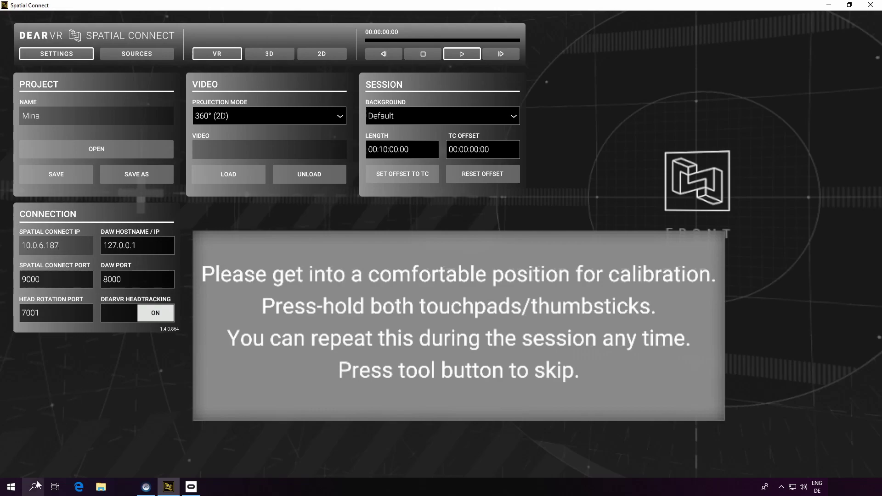
pyautogui.press('super')
pyautogui.write('cmd')
pyautogui.press('Return')
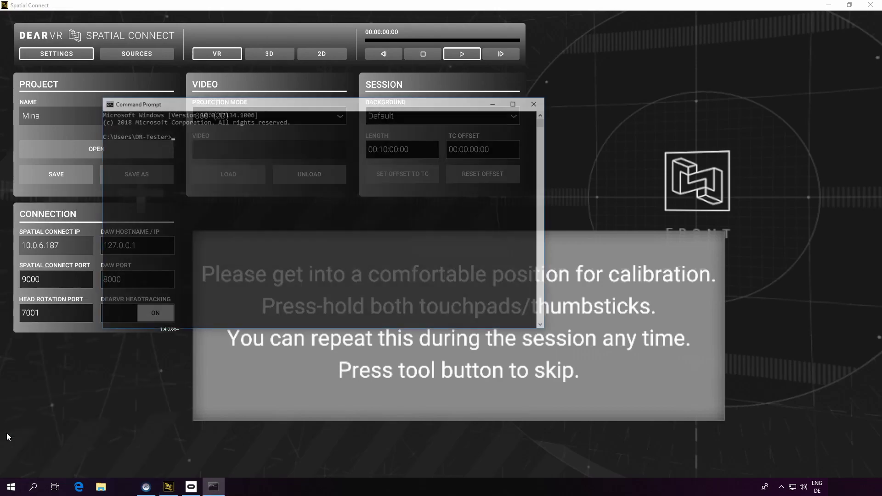
pyautogui.write('ipconfig')
pyautogui.press('Return')
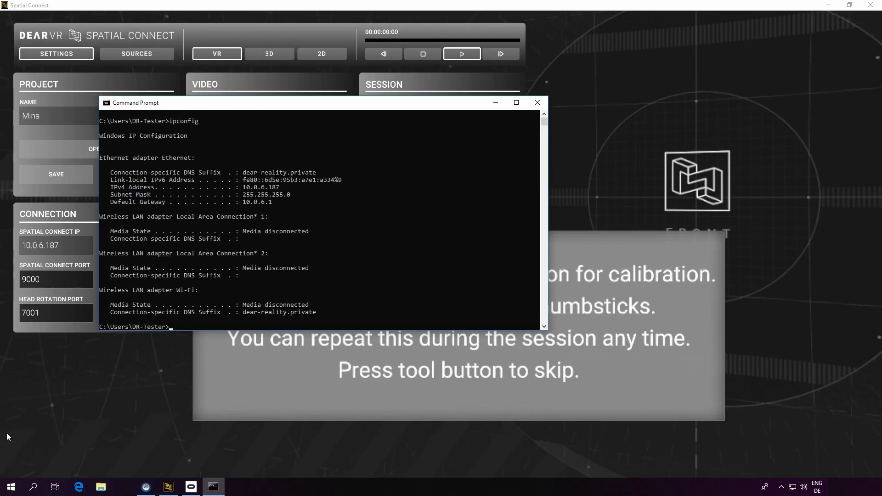
pyautogui.moveTo(284, 105); pyautogui.dragTo(577, 122)
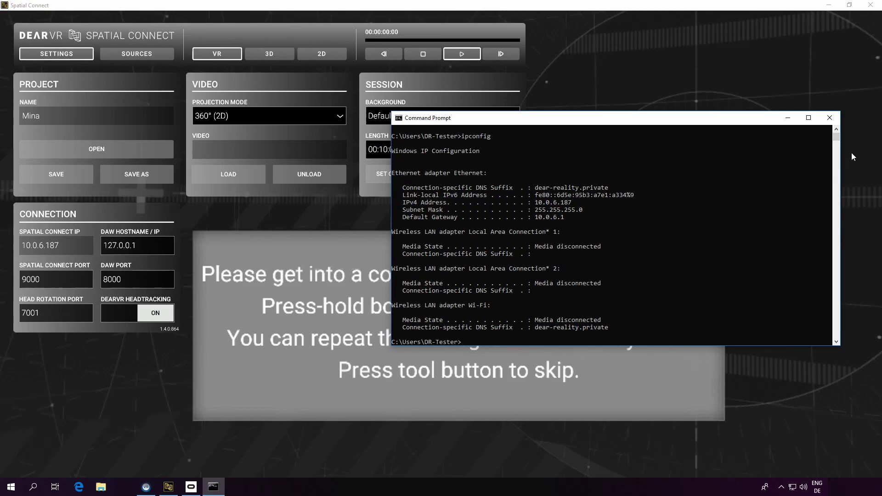
pyautogui.click(829, 119)
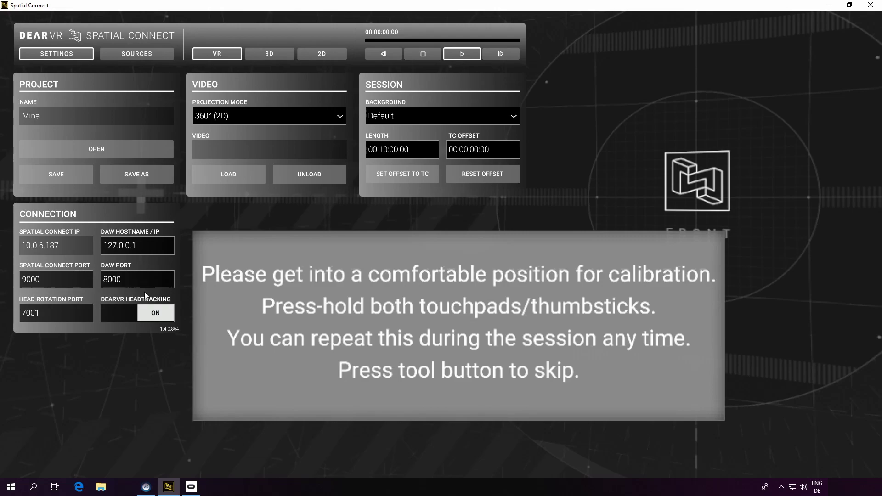
# - Verify the adapter's Head Rotation Port is 7001 in its tray settings, then minimize Spatial Connect
pyautogui.click(20, 317)
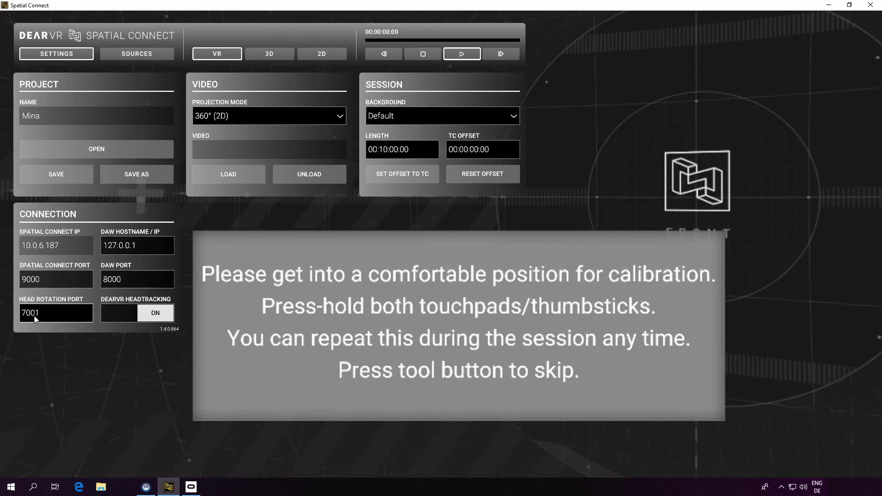
pyautogui.click(781, 487)
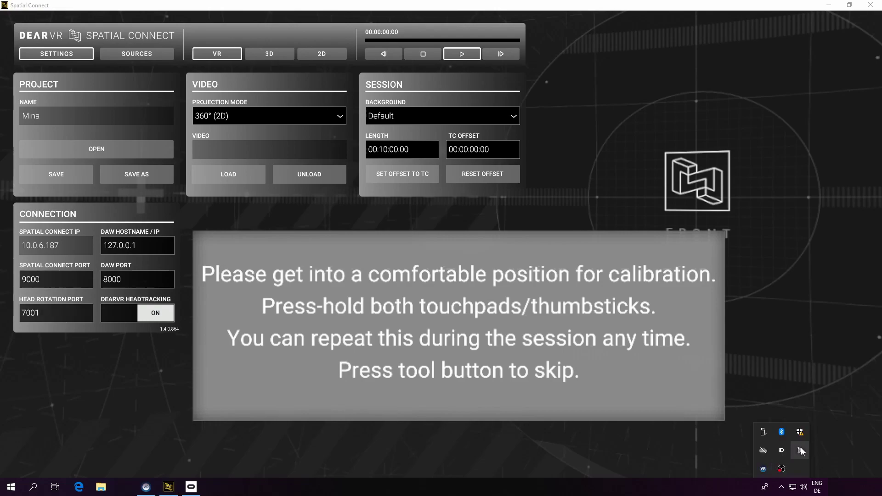
pyautogui.rightClick(800, 448)
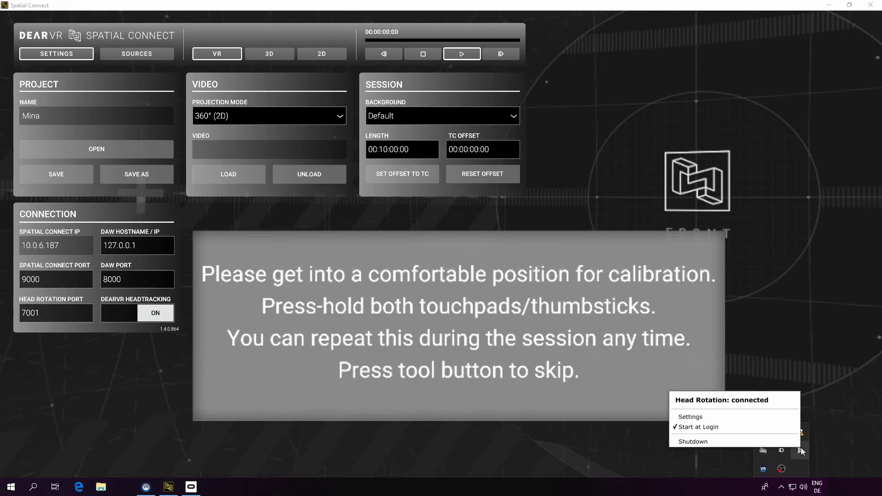
pyautogui.click(737, 416)
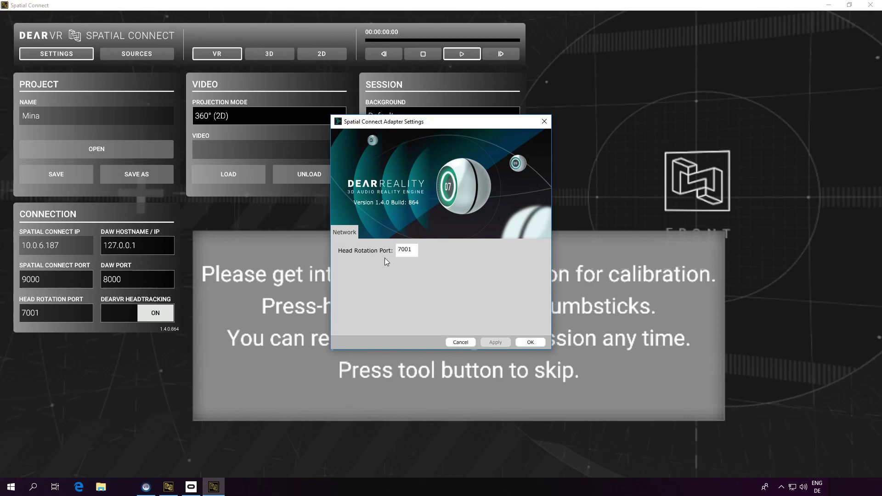
pyautogui.click(531, 346)
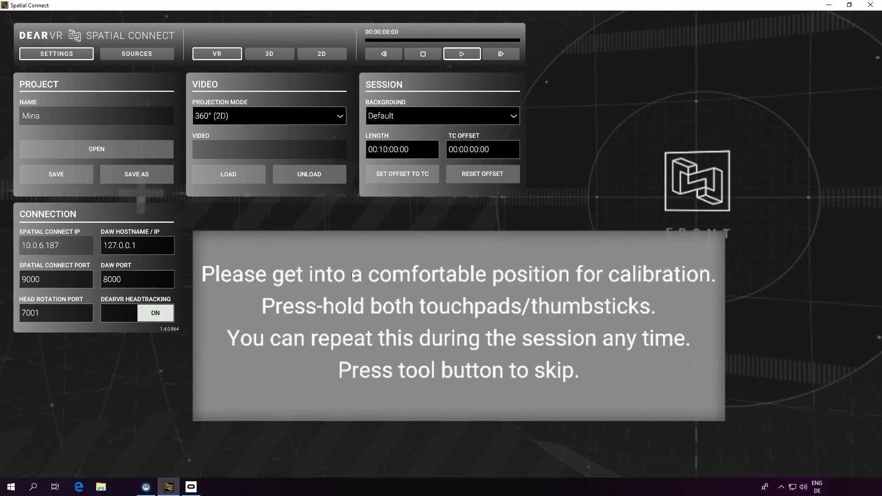
pyautogui.click(829, 5)
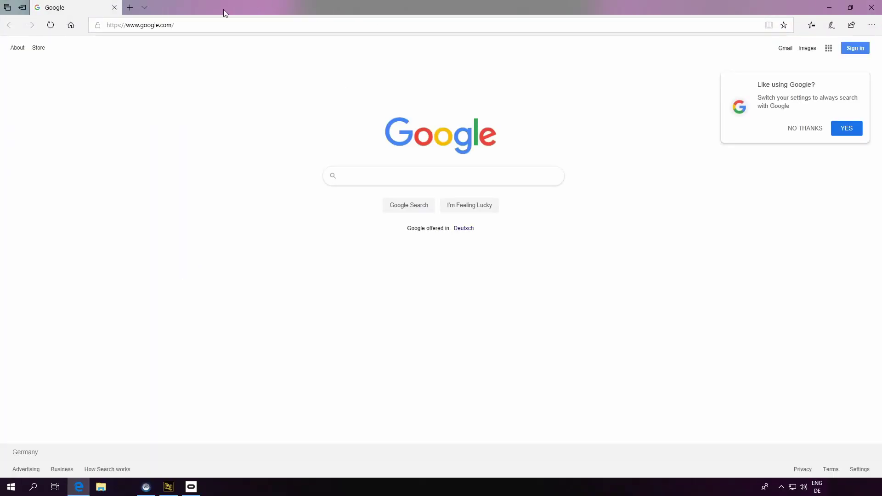
# - Open the dearVR pro page on plugin-alliance.com via Products filtered to Dear Reality
pyautogui.click(193, 22)
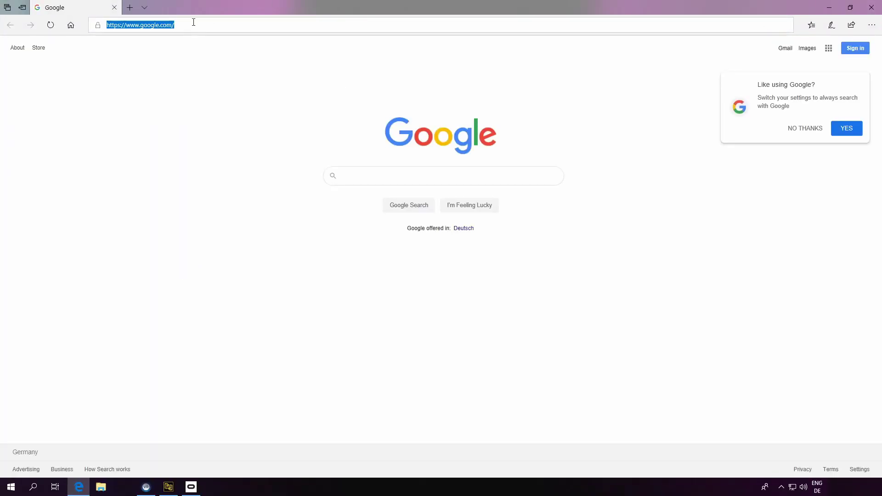
pyautogui.write('www.plugin-allianc')
pyautogui.press('Return')
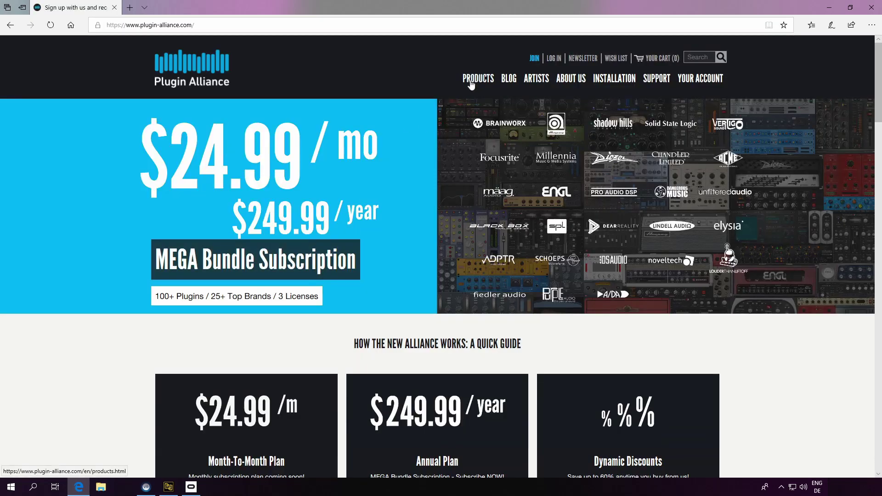
pyautogui.click(470, 82)
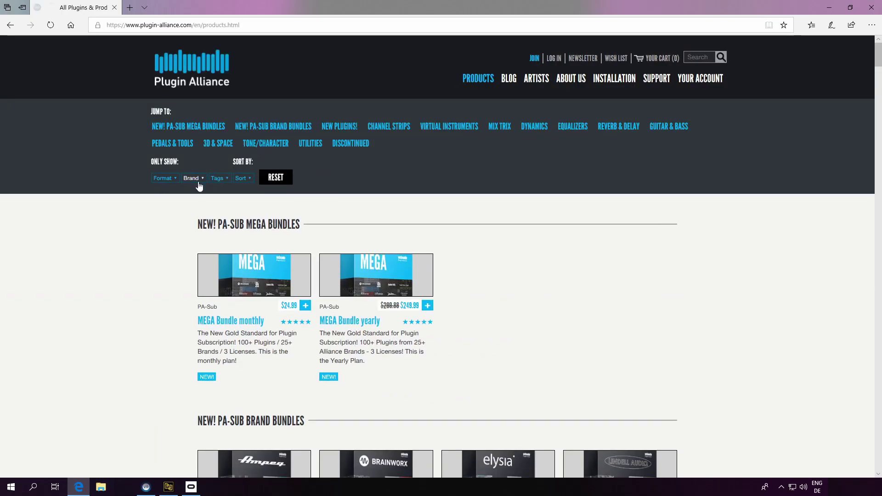
pyautogui.click(199, 183)
pyautogui.click(203, 273)
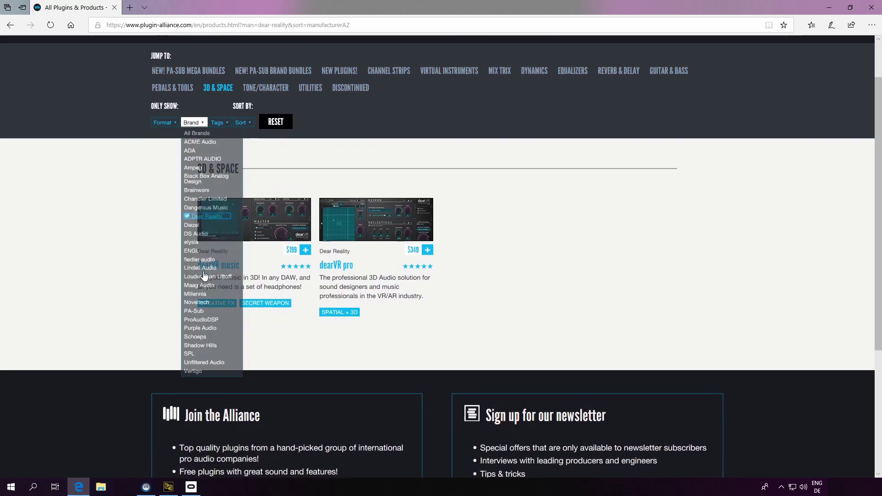
pyautogui.click(340, 265)
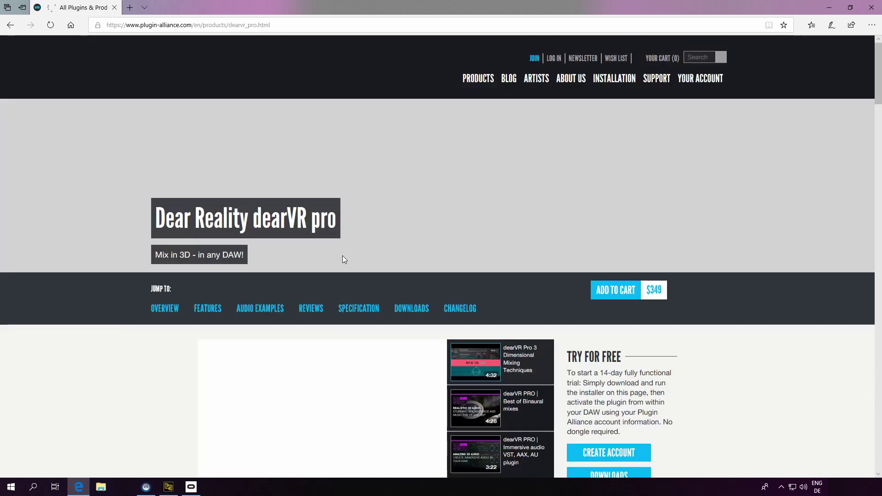
# - Log in at the Downloads section with the account e-mail and password
pyautogui.scroll(-10, 465, 243)
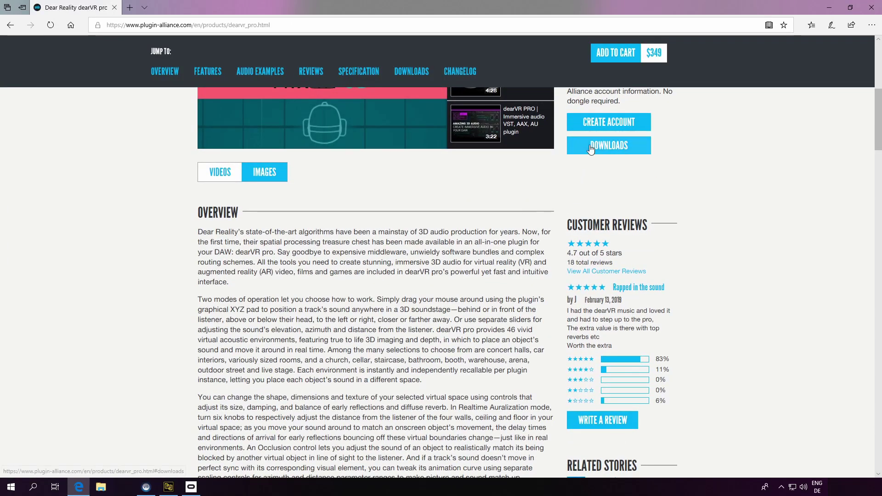
pyautogui.scroll(-15, 466, 243)
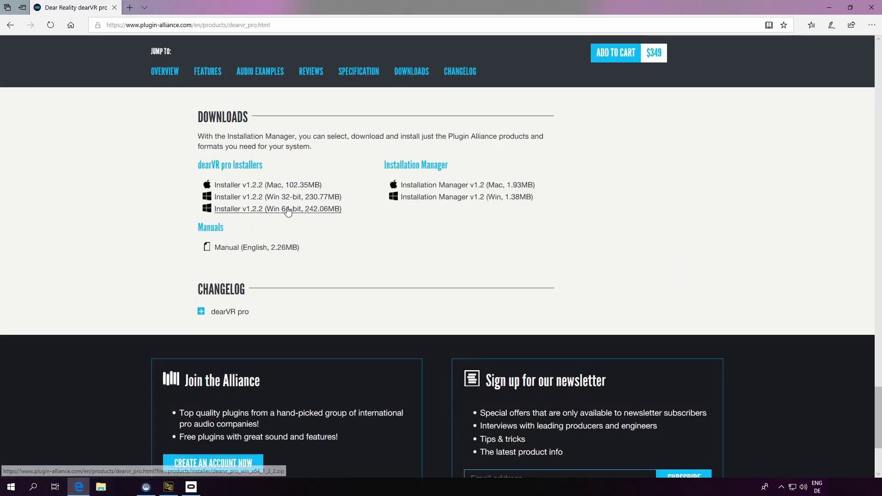
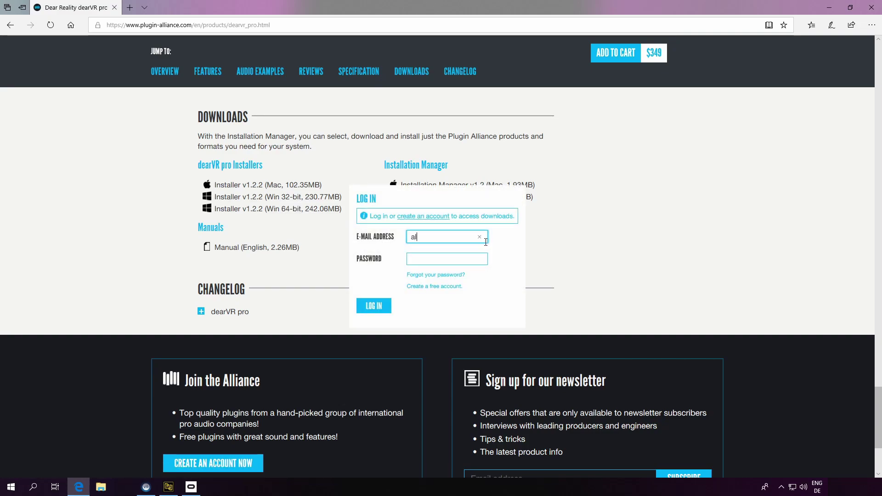
pyautogui.press('Tab')
pyautogui.write('**********')
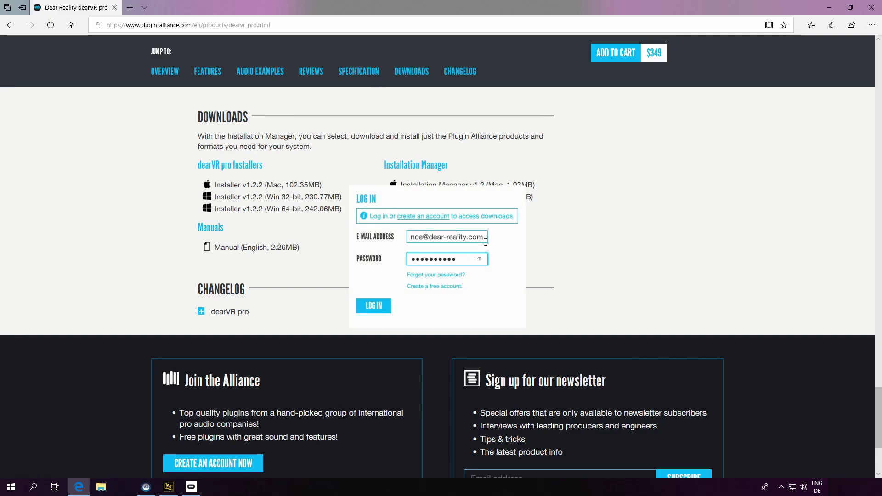
pyautogui.click(371, 307)
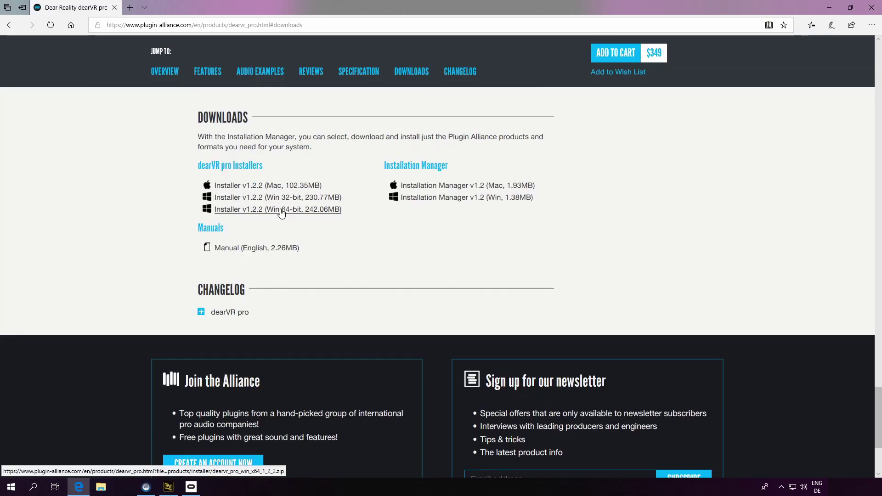
# - Download the Win 64-bit dearVR pro zip and extract it to the suggested folder
pyautogui.click(281, 210)
pyautogui.click(546, 459)
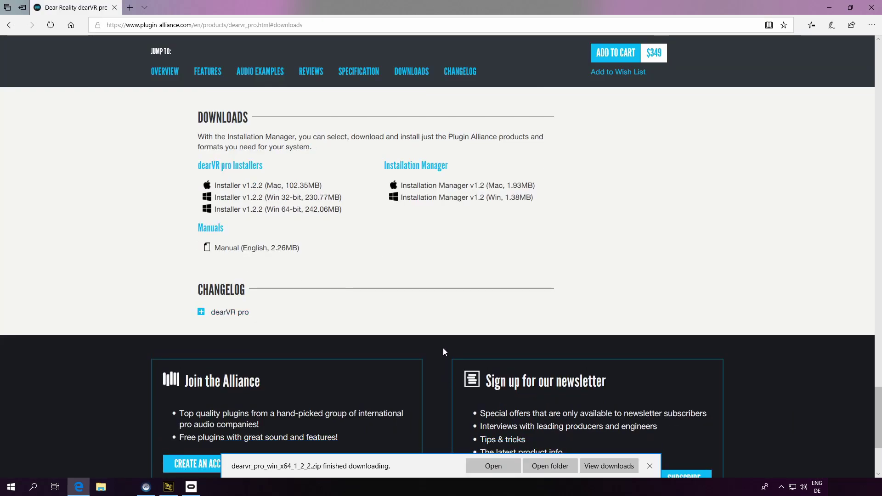
pyautogui.click(550, 466)
pyautogui.rightClick(318, 263)
pyautogui.click(347, 292)
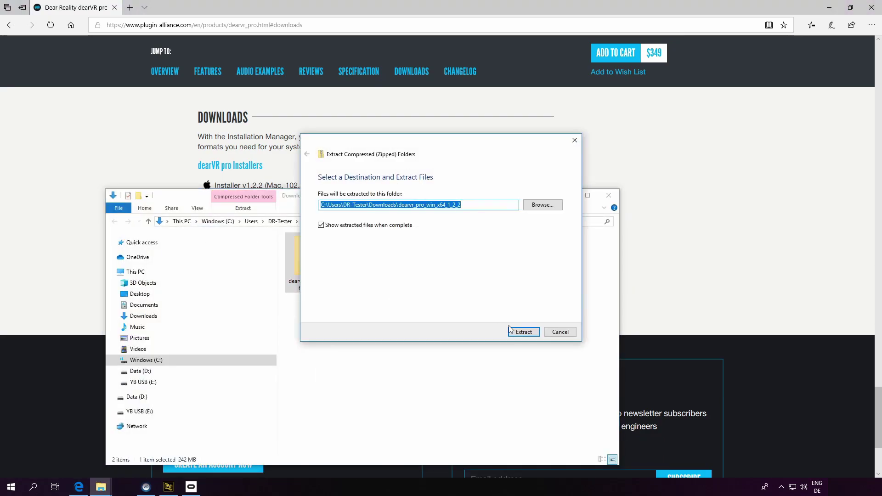
pyautogui.press('Return')
pyautogui.click(580, 8)
# - Install dearVR pro V1.2.2 with all components and the default VST folder
pyautogui.doubleClick(325, 278)
pyautogui.click(319, 250)
pyautogui.doubleClick(320, 251)
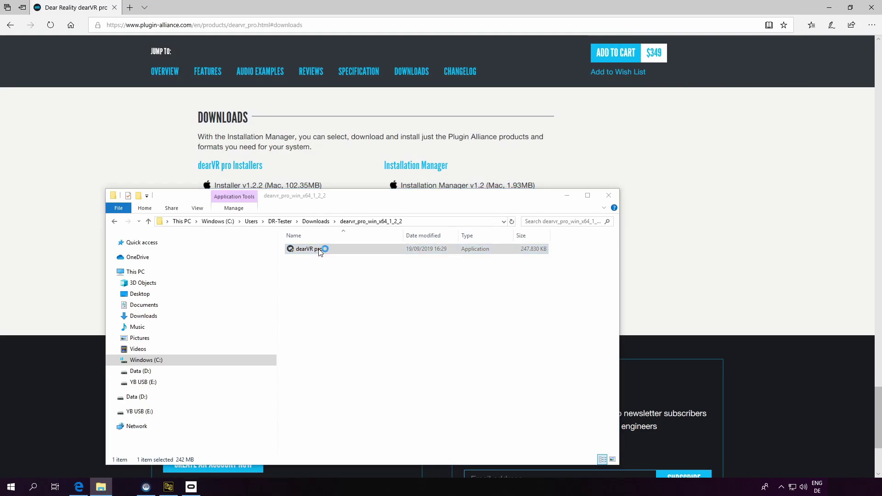
pyautogui.click(498, 328)
pyautogui.click(514, 331)
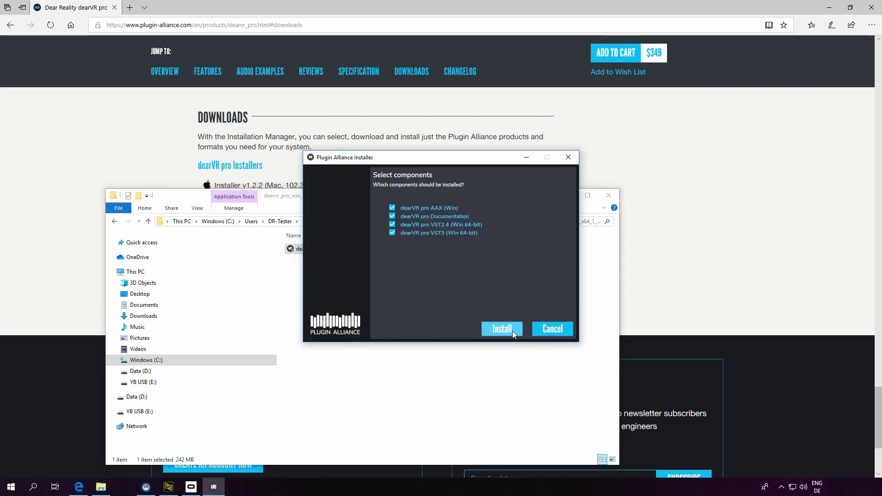
pyautogui.click(512, 330)
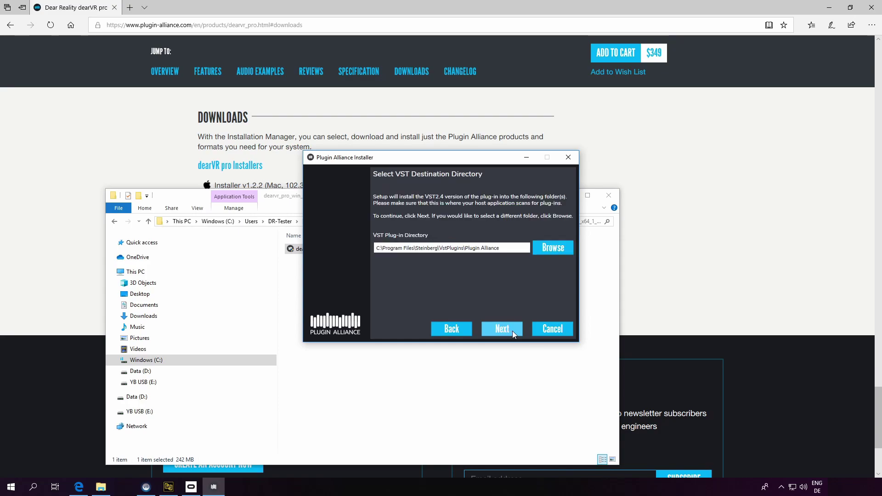
pyautogui.click(512, 331)
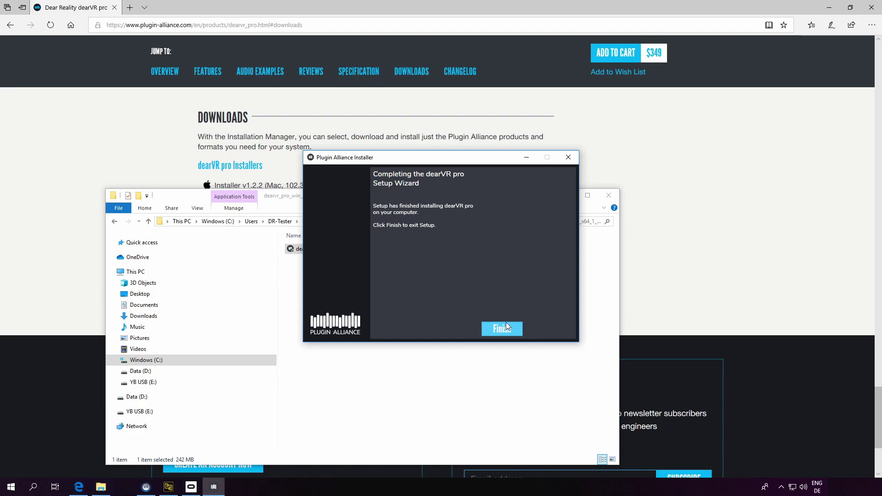
pyautogui.click(506, 327)
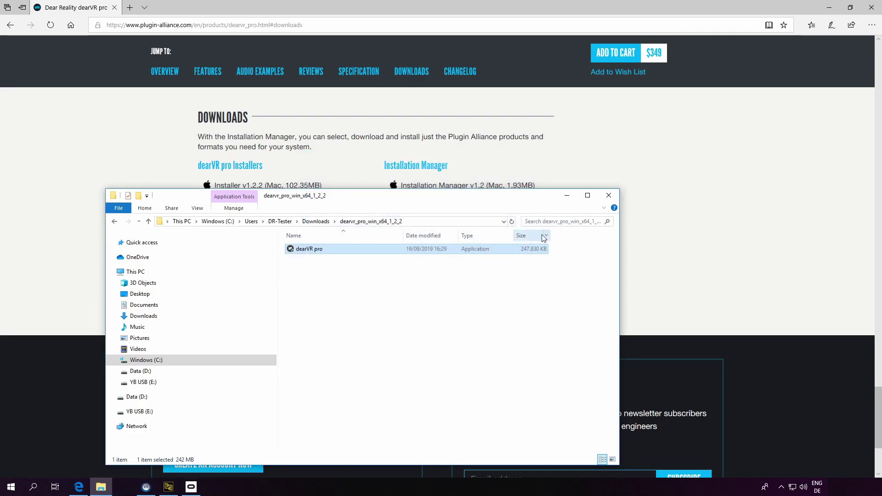
pyautogui.click(608, 195)
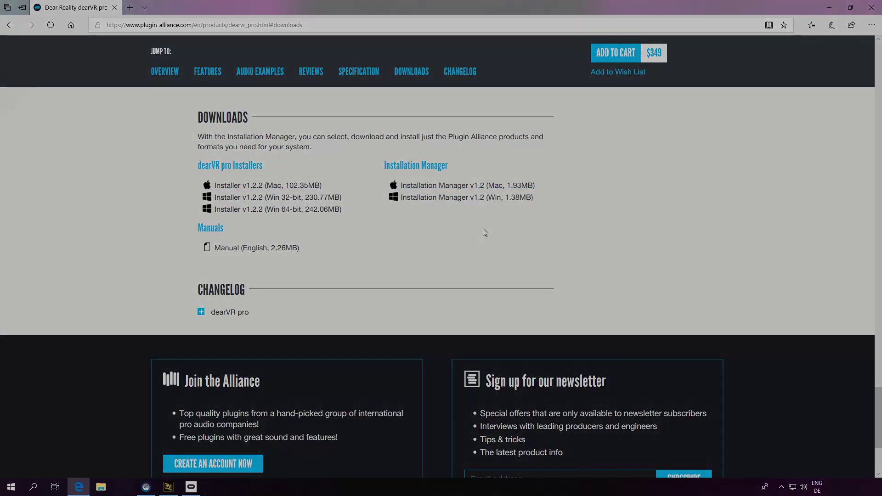